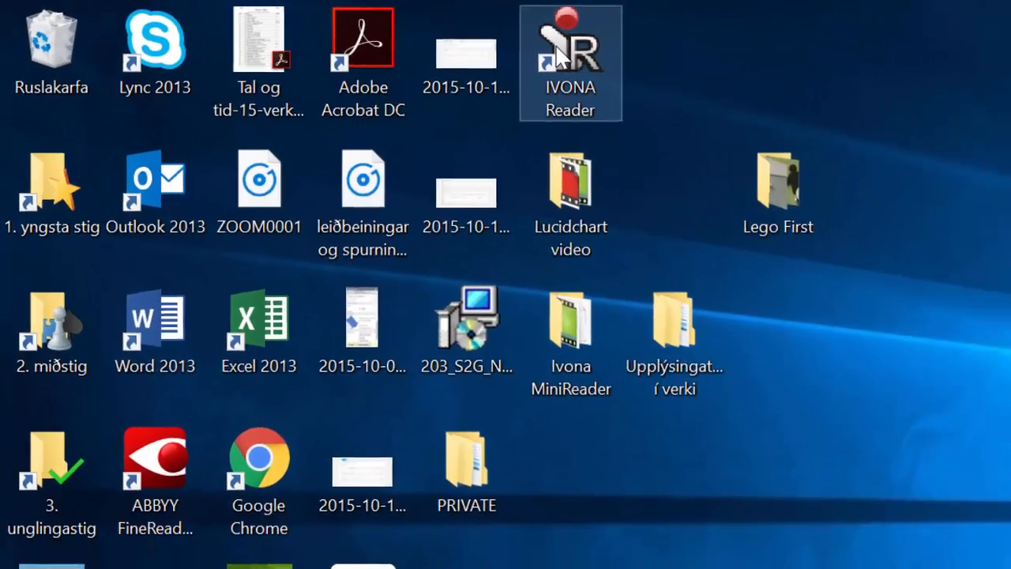
# - Open IVONA Reader from the desktop and create a new empty document
pyautogui.doubleClick(631, 57)
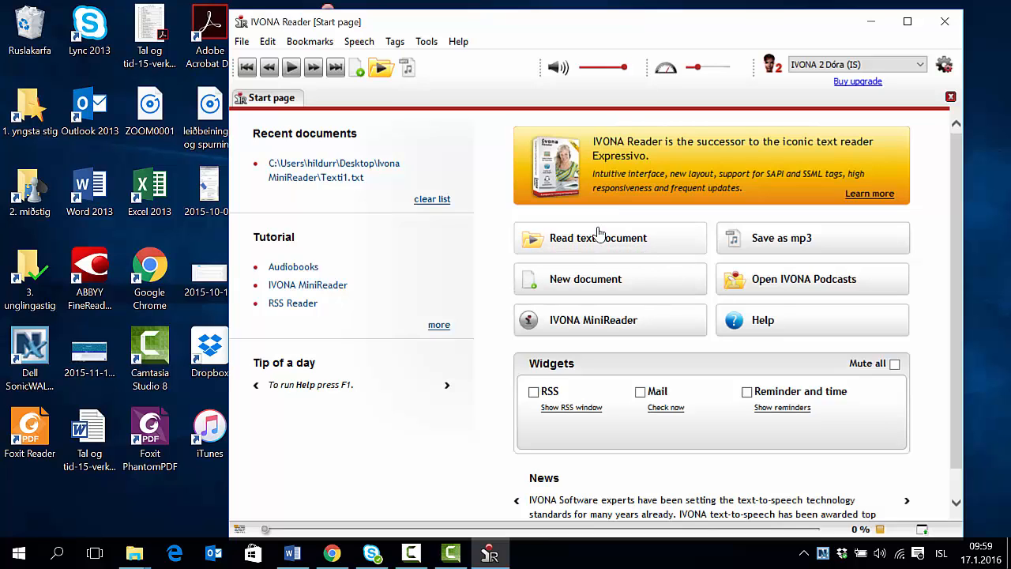
pyautogui.click(242, 41)
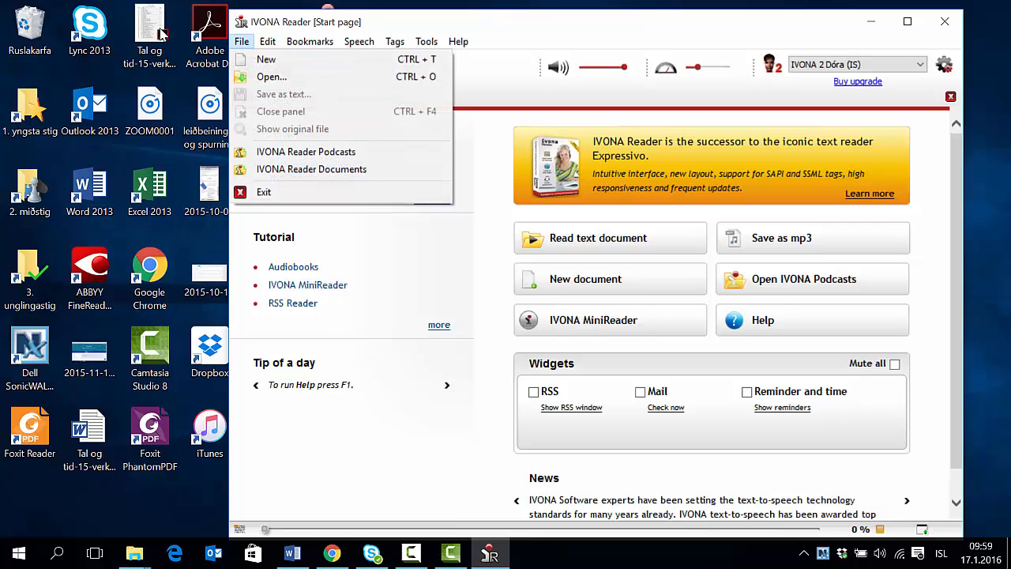
pyautogui.press('Down')
pyautogui.press('Return')
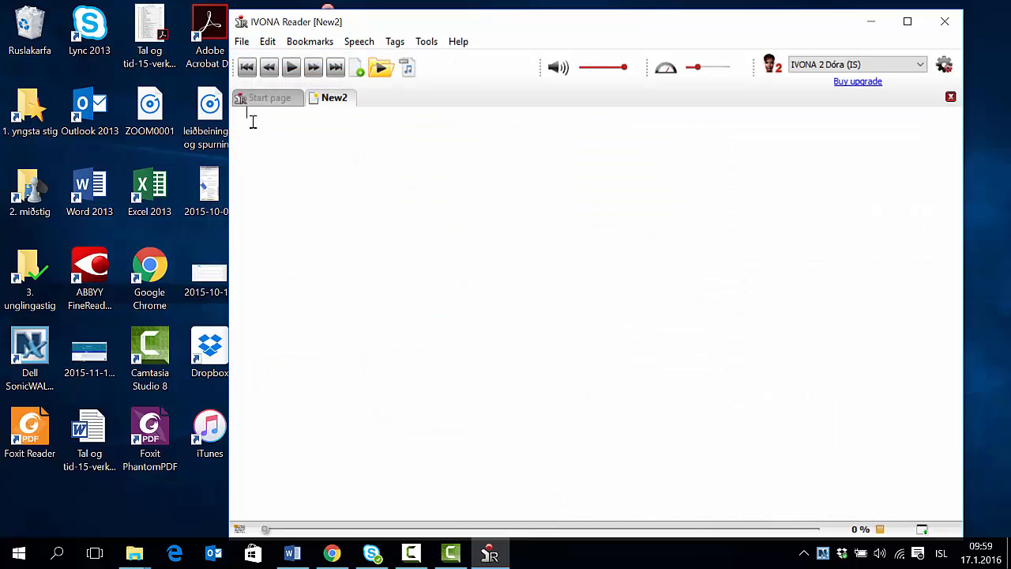
# - Copy the selected opening paragraph about Gunnlaugs saga ormstungu from the Word workbook into the new IVONA Reader document
pyautogui.click(294, 555)
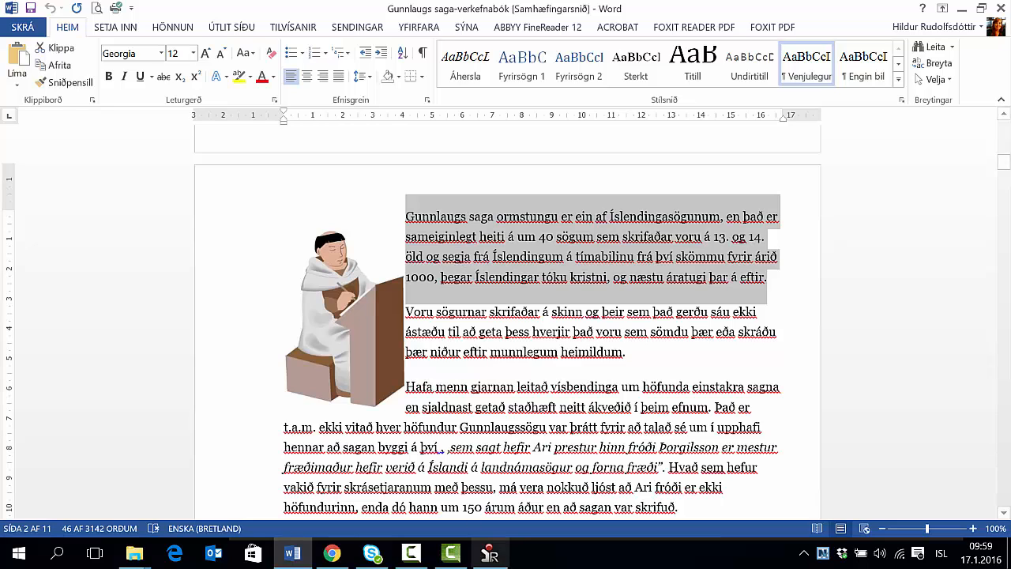
pyautogui.click(490, 554)
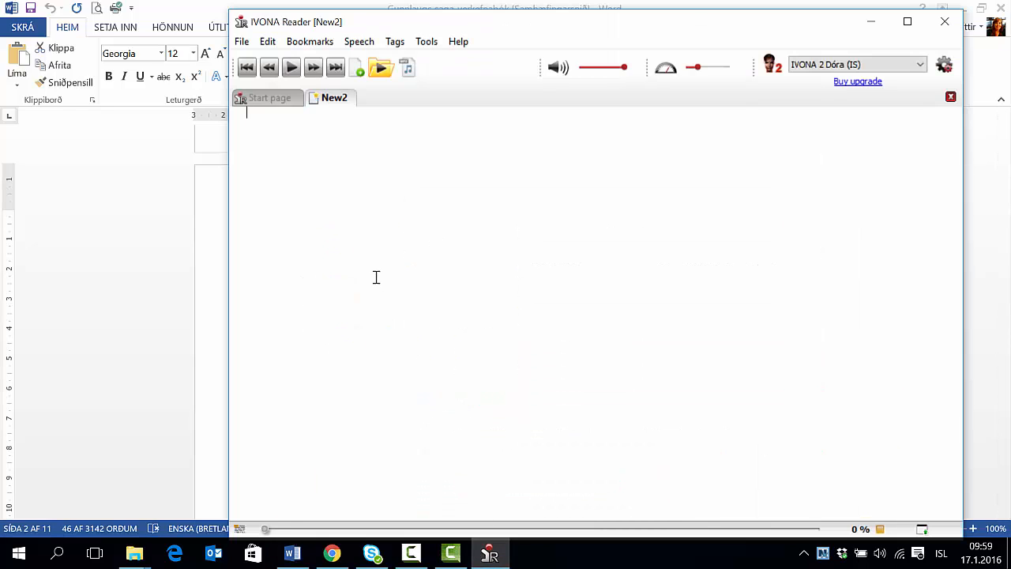
pyautogui.write('Gunnlaugs saga ormstungu er ein af Íslendingasögunum, en það er sameiginlegt heiti á um 40 sögum sem skrifaðar voru á 13. og 14. öld og segja frá Íslendingum á tímabilinu frá því skömmu fyrir árið 1000, þegar Íslendingar tóku kristni, og næstu áratugi þar á eftir.')
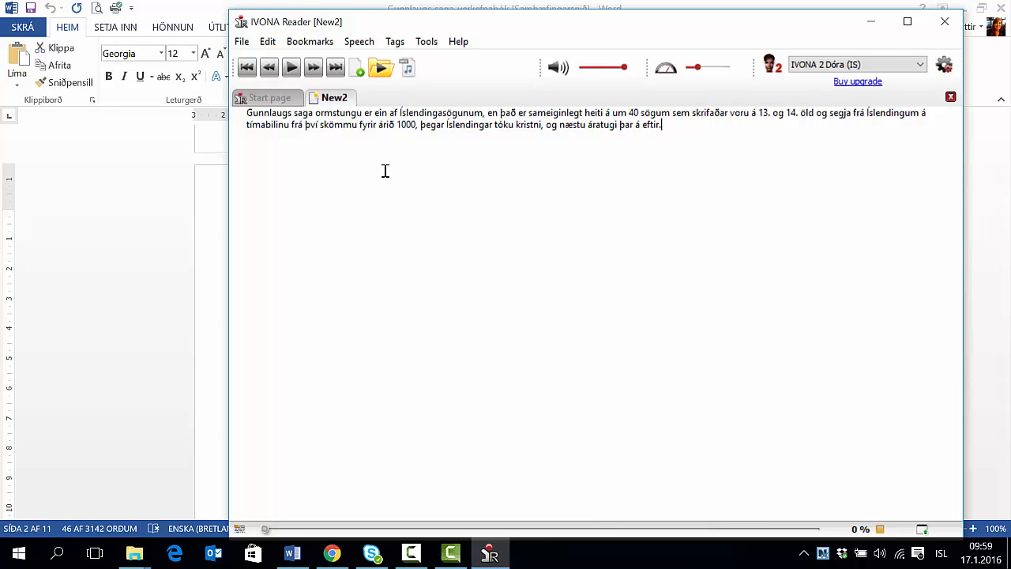
# - Save the new document as a text file named Texti1 in the Ivona MiniReader folder
pyautogui.rightClick(332, 99)
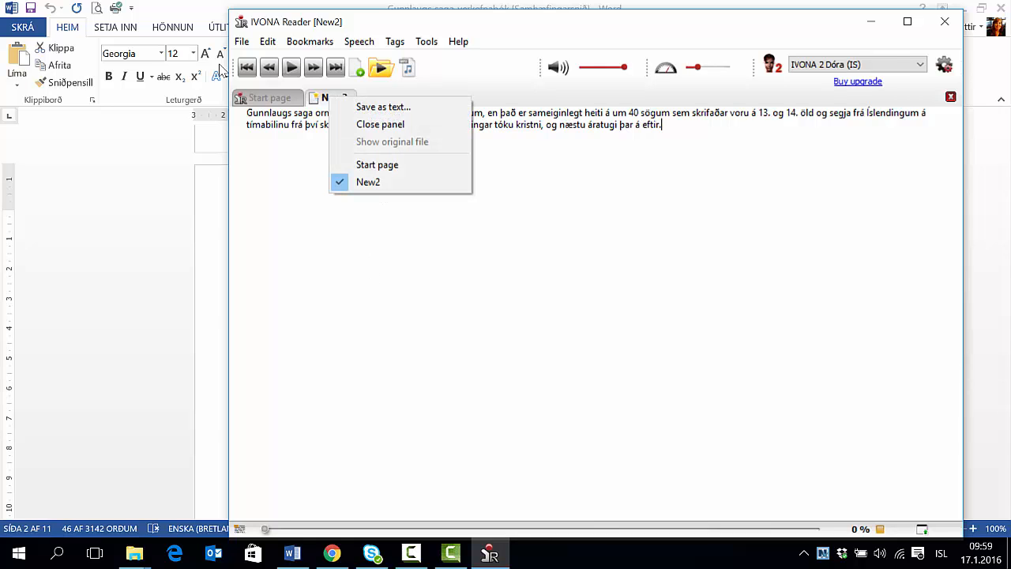
pyautogui.click(345, 109)
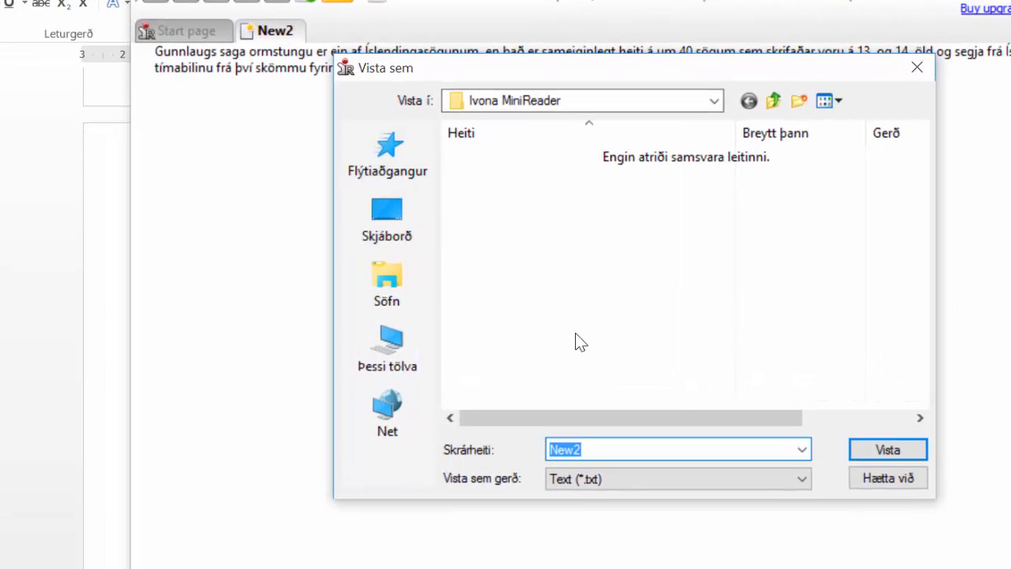
pyautogui.write('Texti1')
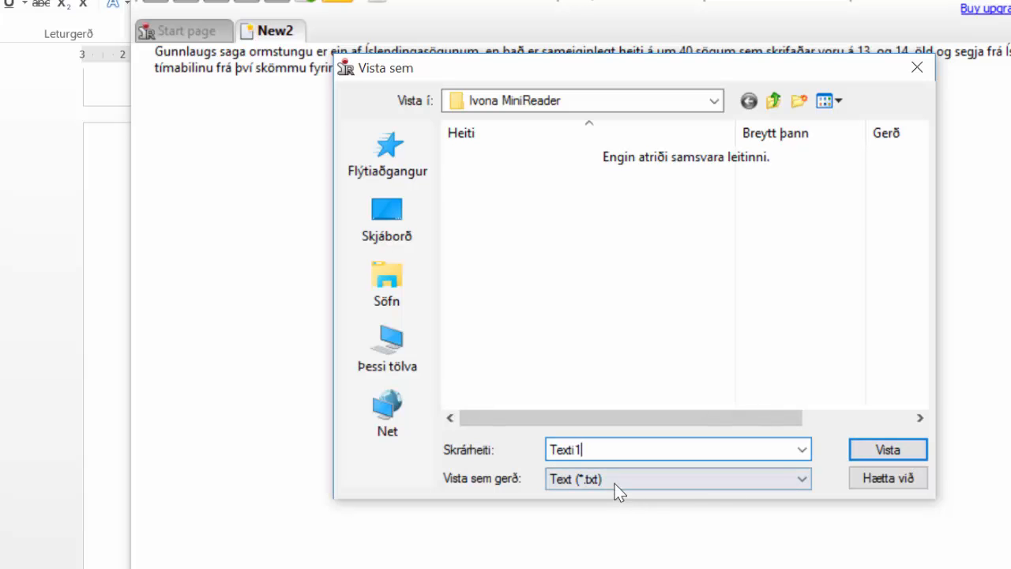
pyautogui.click(888, 450)
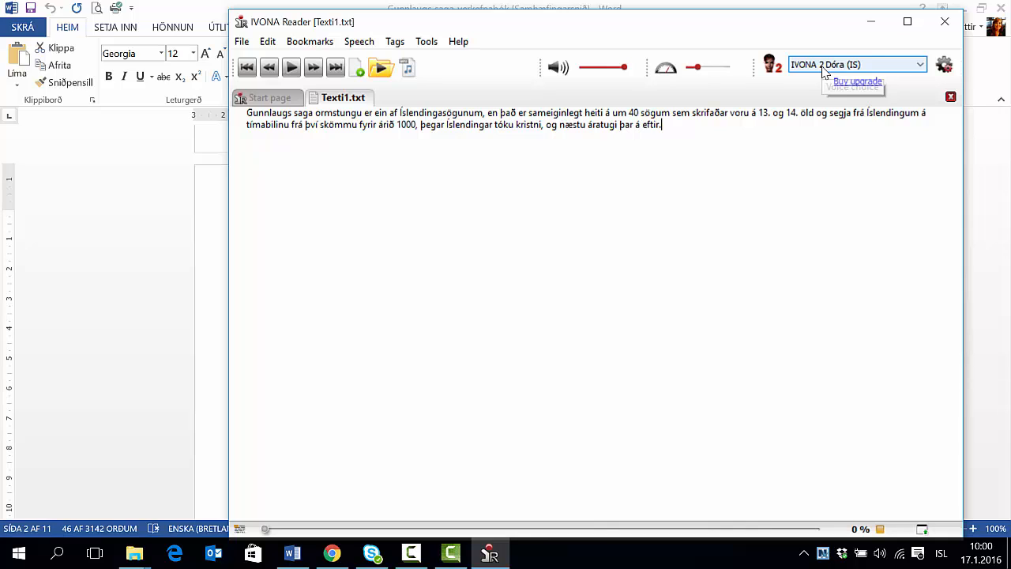
# - Adjust the reading speed slightly and export Texti1.txt as speech to an mp3, using the Single file partition mode
pyautogui.moveTo(699, 68); pyautogui.dragTo(696, 67)
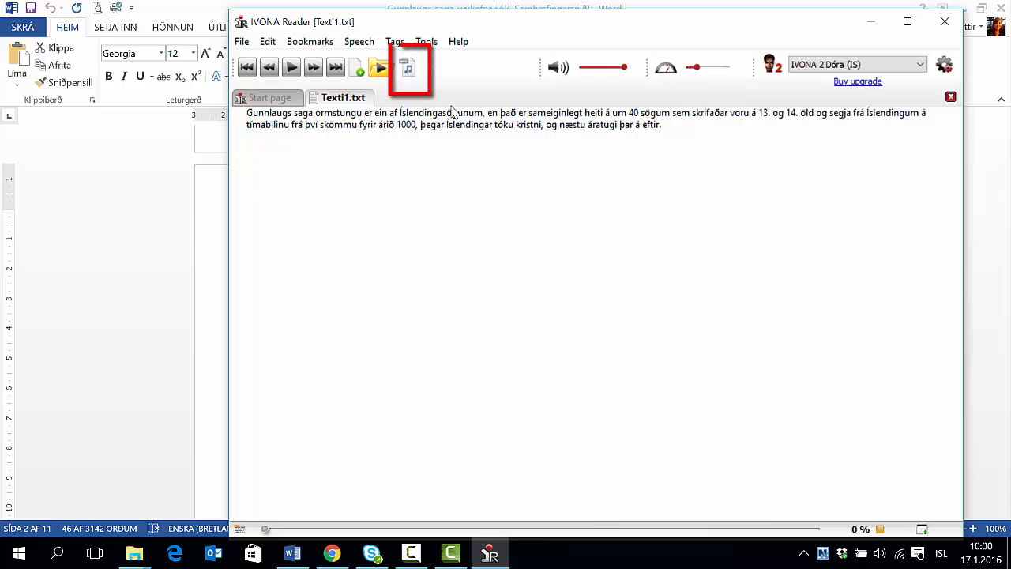
pyautogui.click(409, 71)
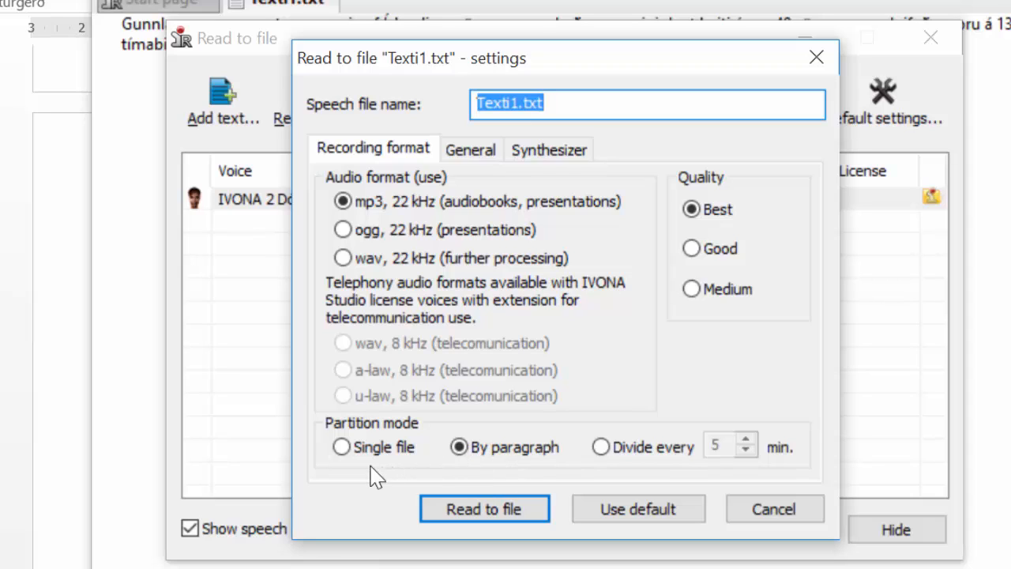
pyautogui.click(342, 447)
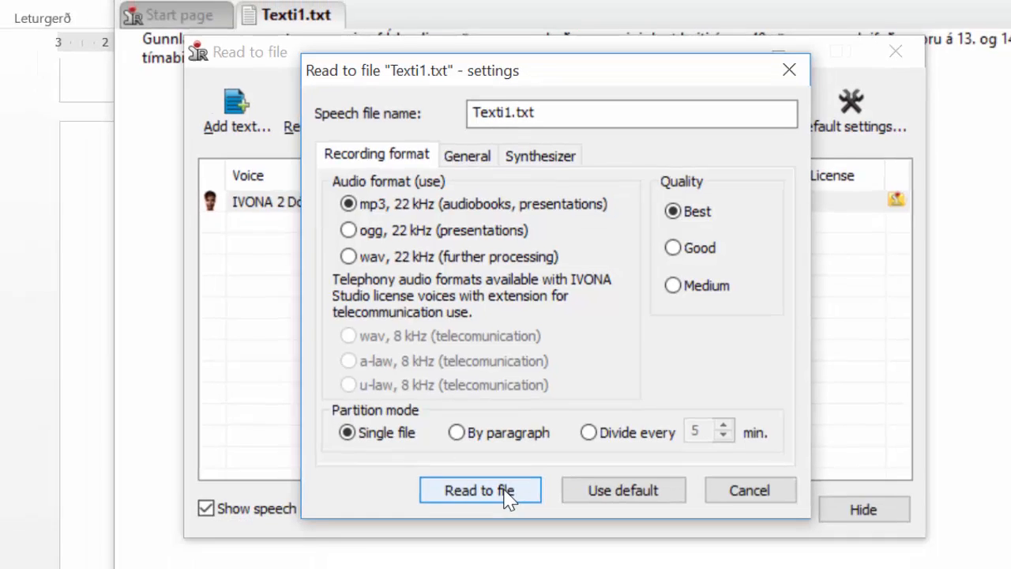
pyautogui.click(506, 509)
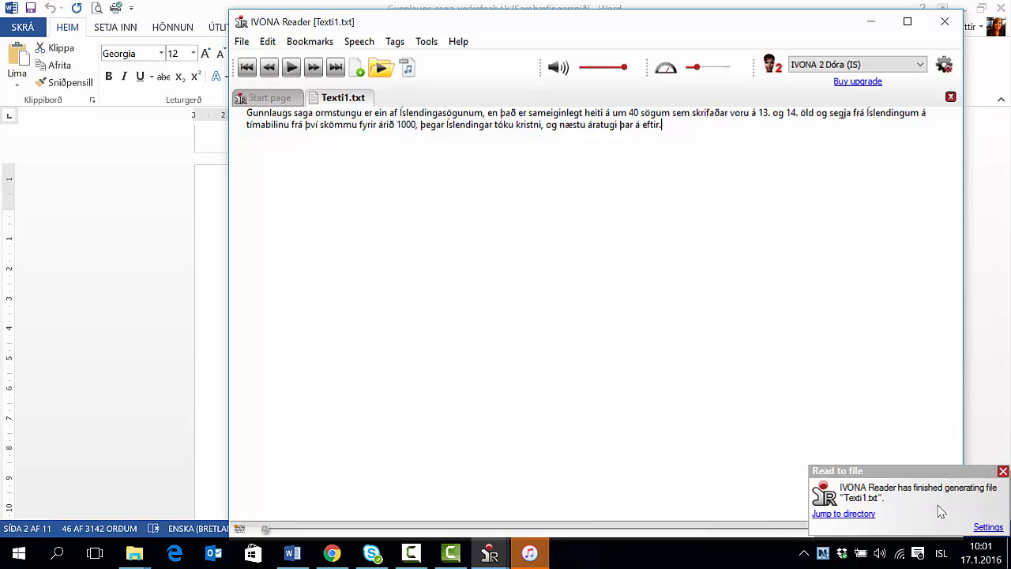
# - Go to the folder of the generated audio file and rename the file as Gunnlaugssaga1
pyautogui.click(851, 514)
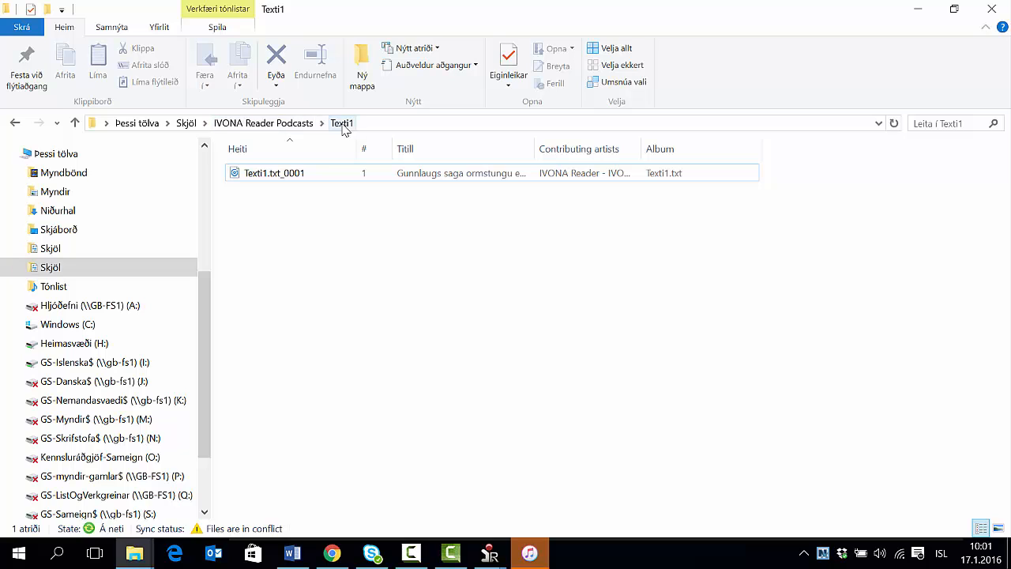
pyautogui.click(255, 180)
pyautogui.rightClick(250, 180)
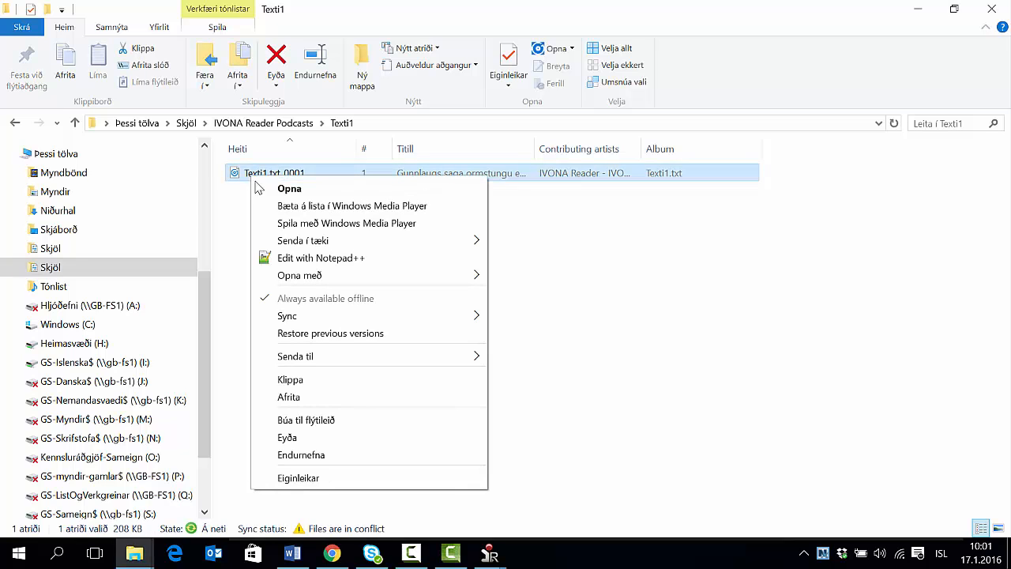
pyautogui.click(315, 456)
pyautogui.write('G')
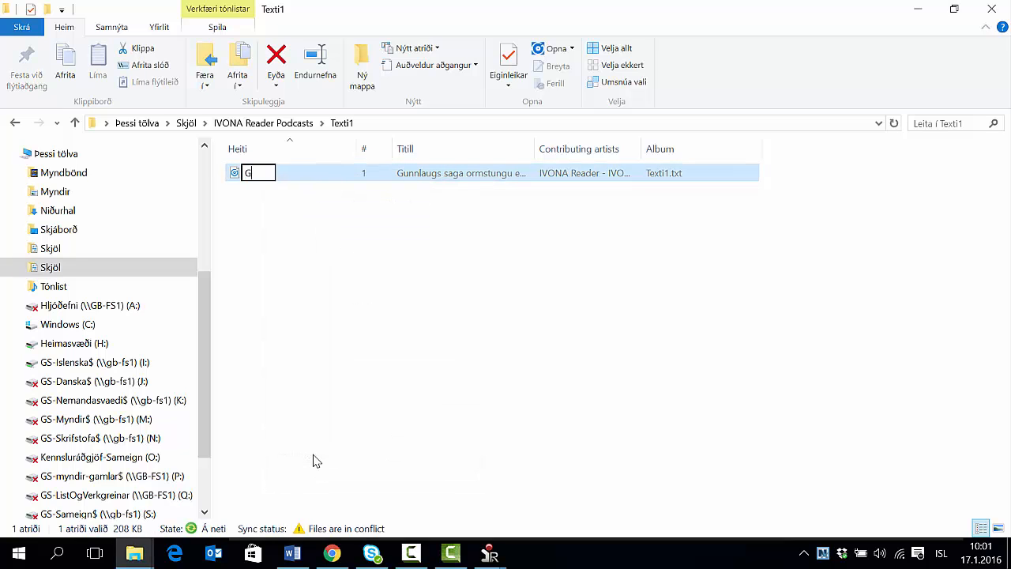
pyautogui.write('unnlaugssaga1')
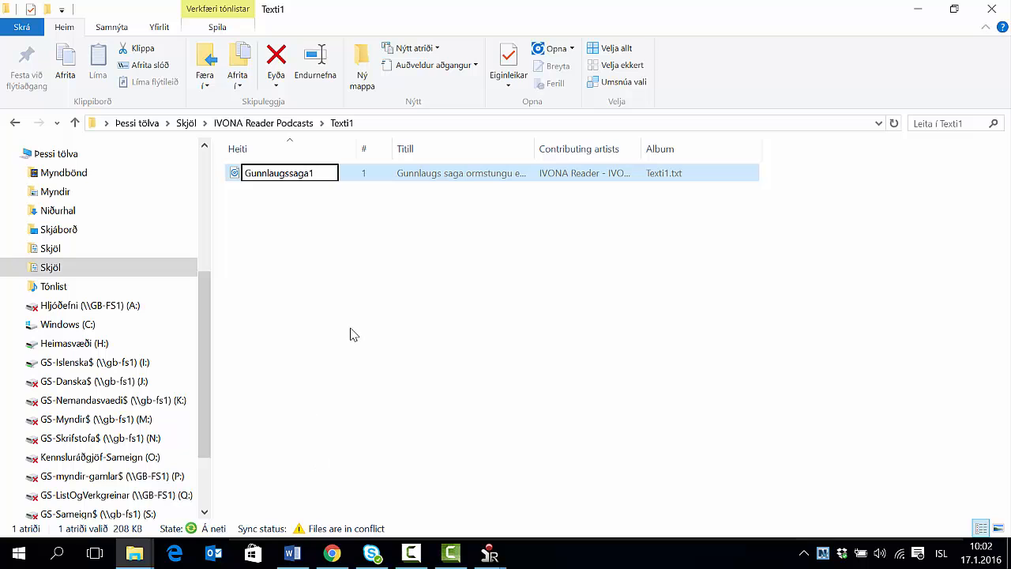
pyautogui.press('Return')
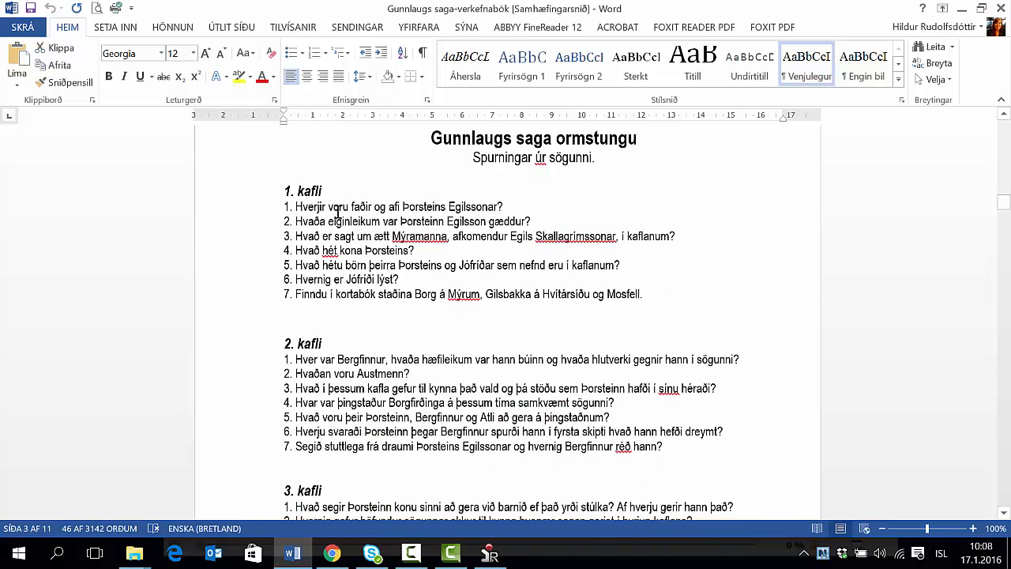
# - Copy the "1. kafli" heading and its seven questions from the Word workbook
pyautogui.click(338, 212)
pyautogui.moveTo(283, 191); pyautogui.dragTo(653, 291)
pyautogui.hotkey('ctrl', 'c')
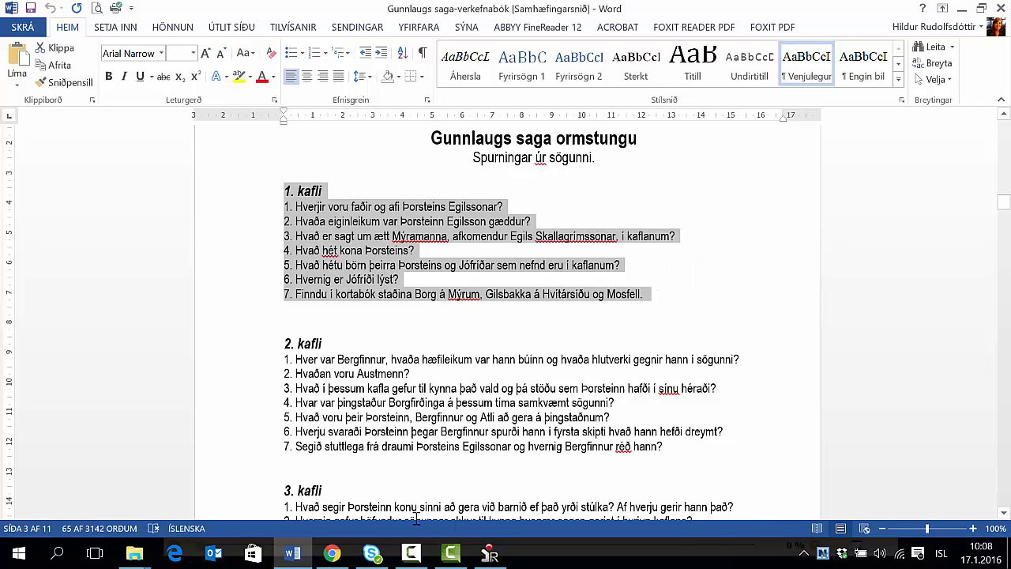
# - Create a new document in IVONA Reader and save it as the text file fjol_spurningar1 in the Ivona Read to mp3 file folder
pyautogui.click(490, 555)
pyautogui.click(177, 58)
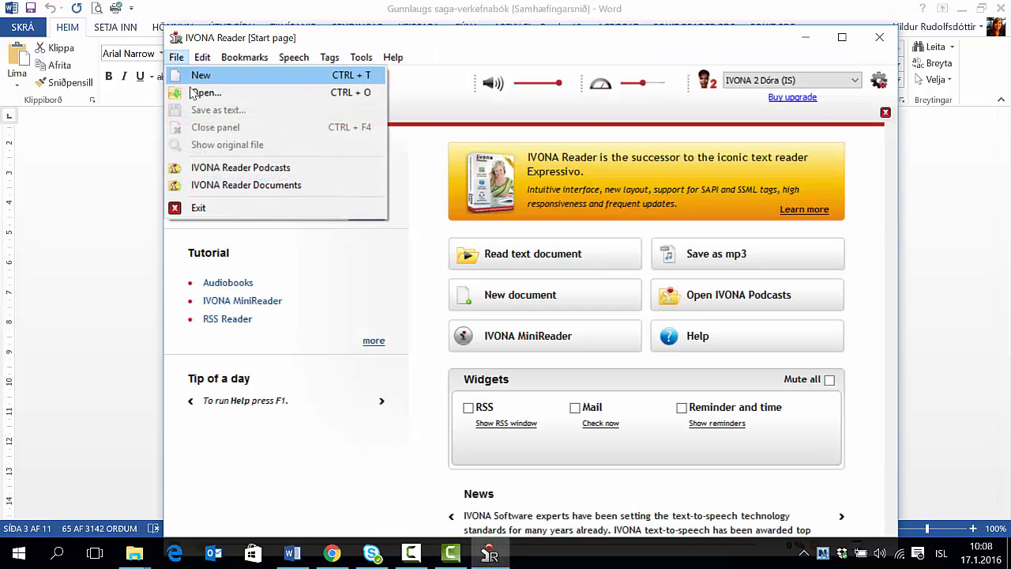
pyautogui.click(199, 74)
pyautogui.rightClick(263, 119)
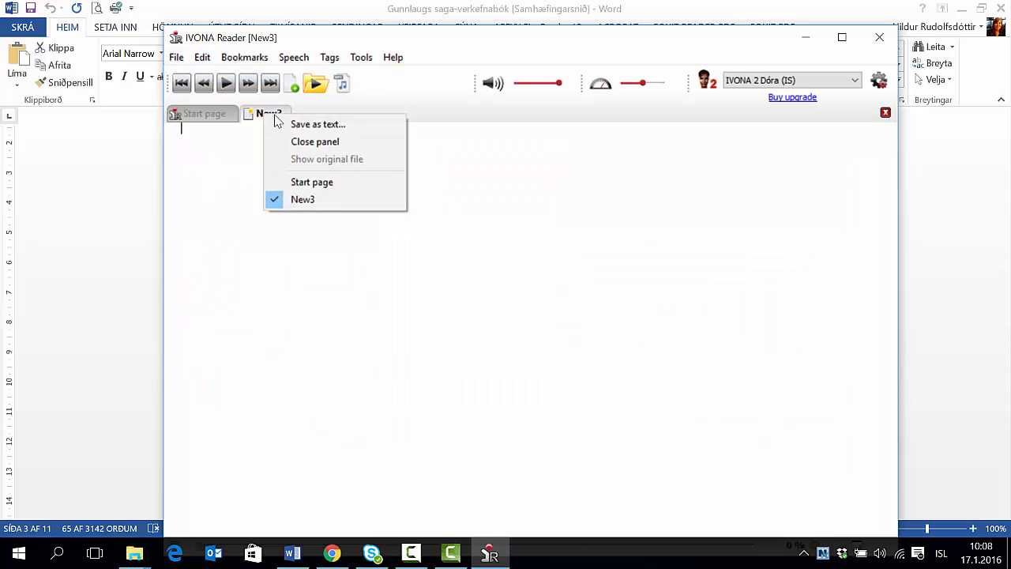
pyautogui.click(288, 125)
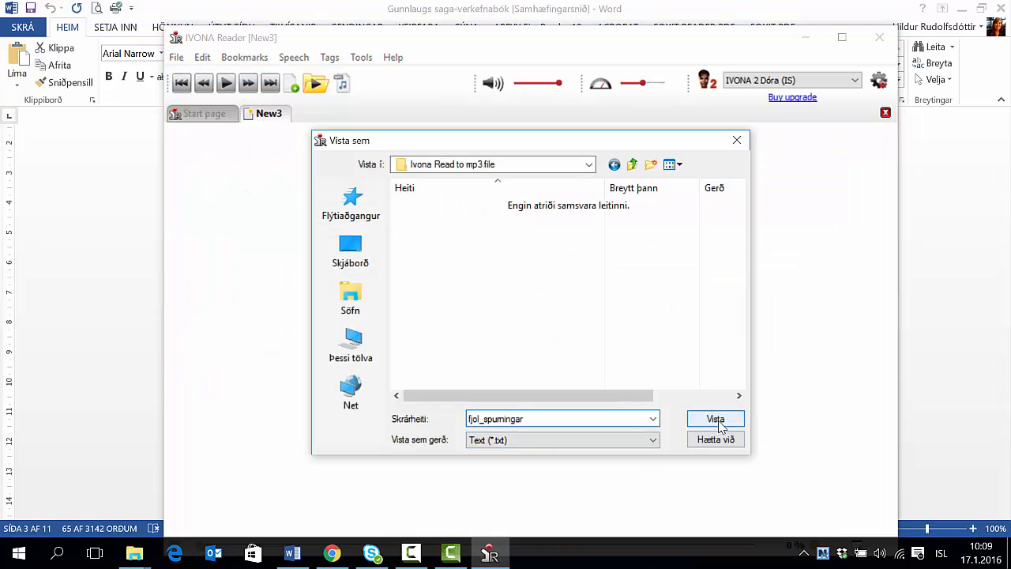
pyautogui.click(718, 421)
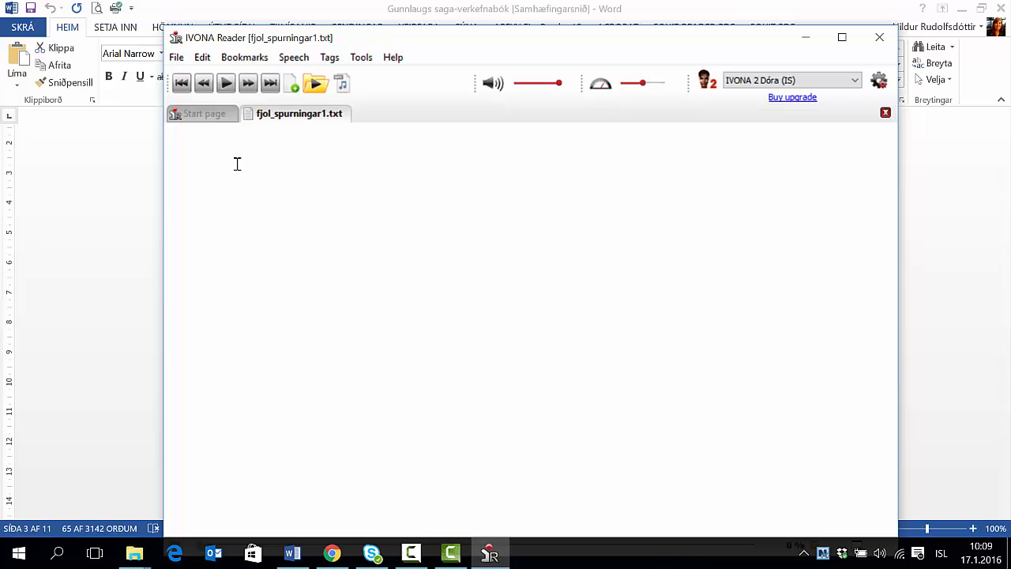
# - Paste the copied questions into fjol_spurningar1.txt and slow down the reading speed
pyautogui.rightClick(231, 161)
pyautogui.click(300, 282)
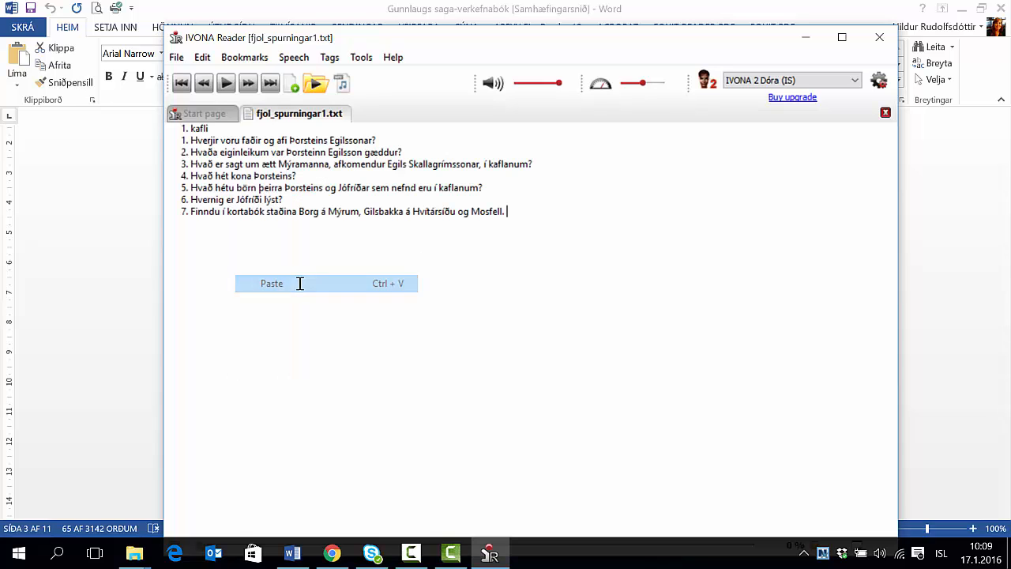
pyautogui.moveTo(646, 83); pyautogui.dragTo(629, 84)
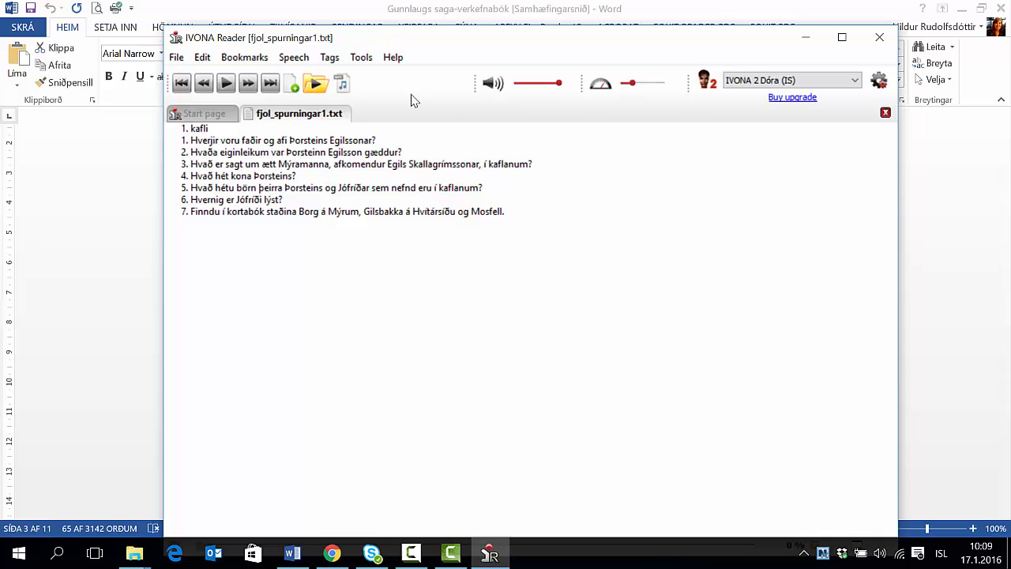
# - Export fjol_spurningar1.txt as speech to a single mp3 file, and close the music player after listening to the recording
pyautogui.click(341, 83)
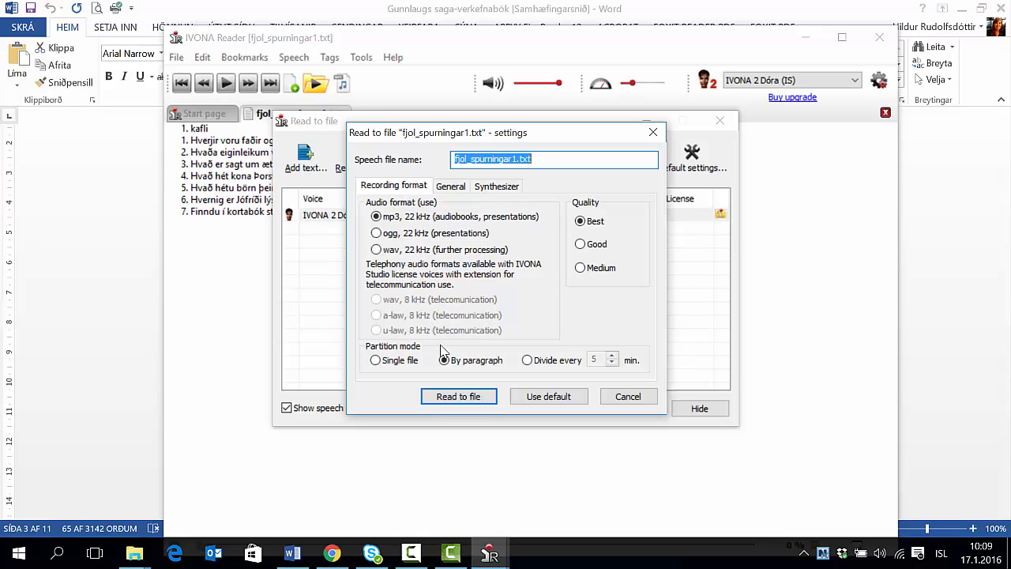
pyautogui.click(375, 361)
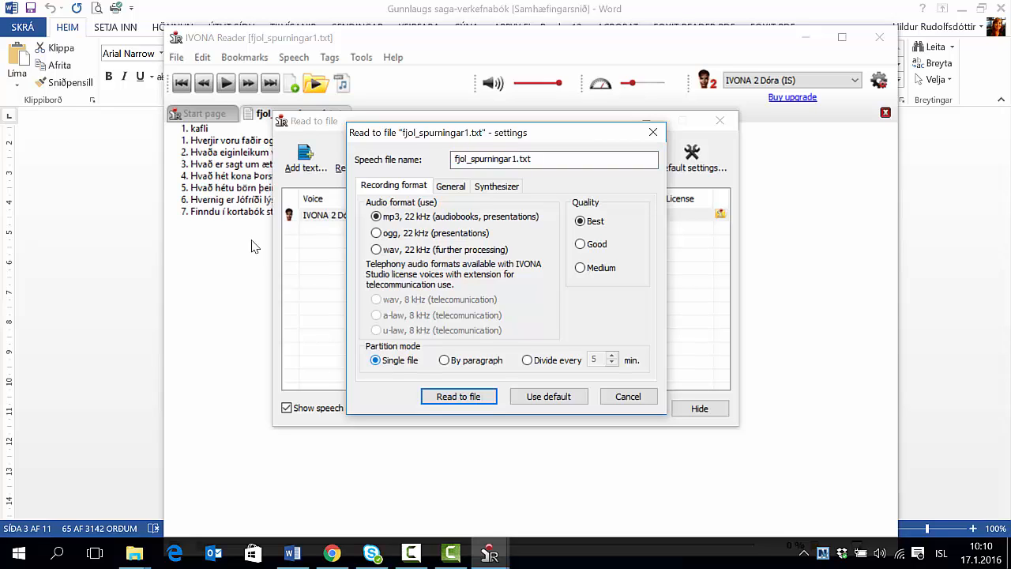
pyautogui.click(469, 398)
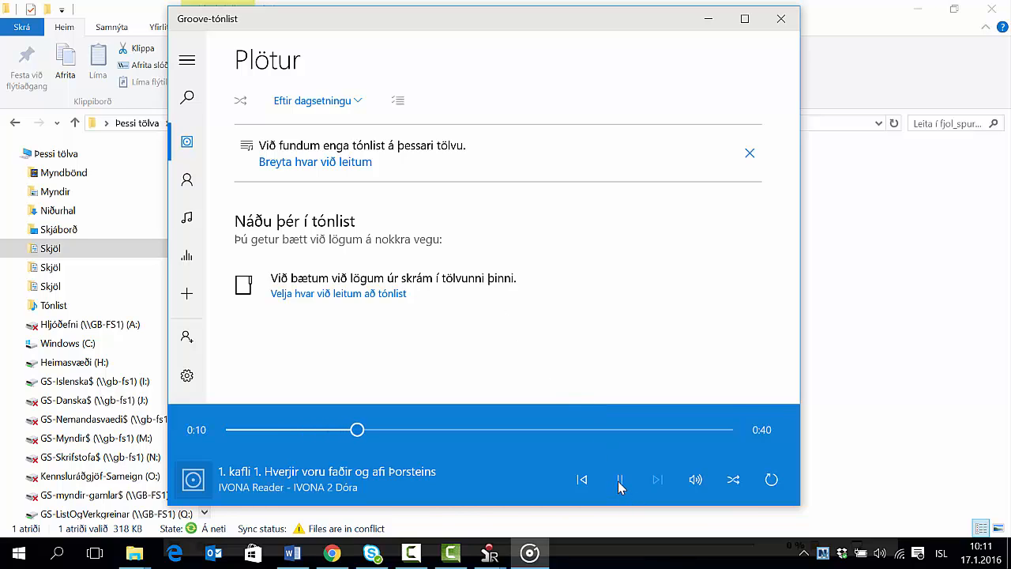
pyautogui.click(781, 18)
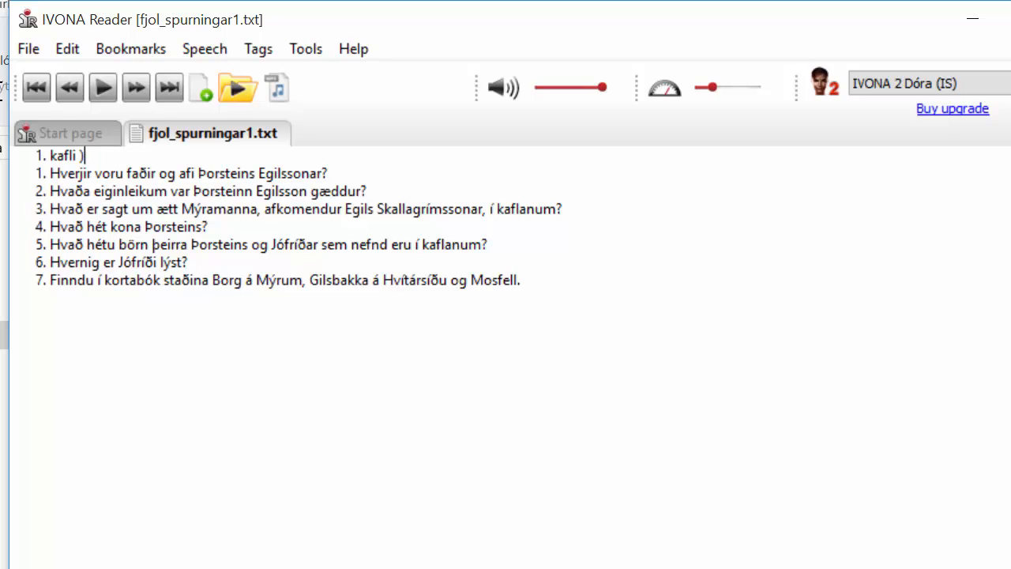
# - Replace the period after each question number from 1 to 7 with a closing parenthesis and remove the stray parenthesis ending question 1
pyautogui.click(47, 172)
pyautogui.press('BackSpace')
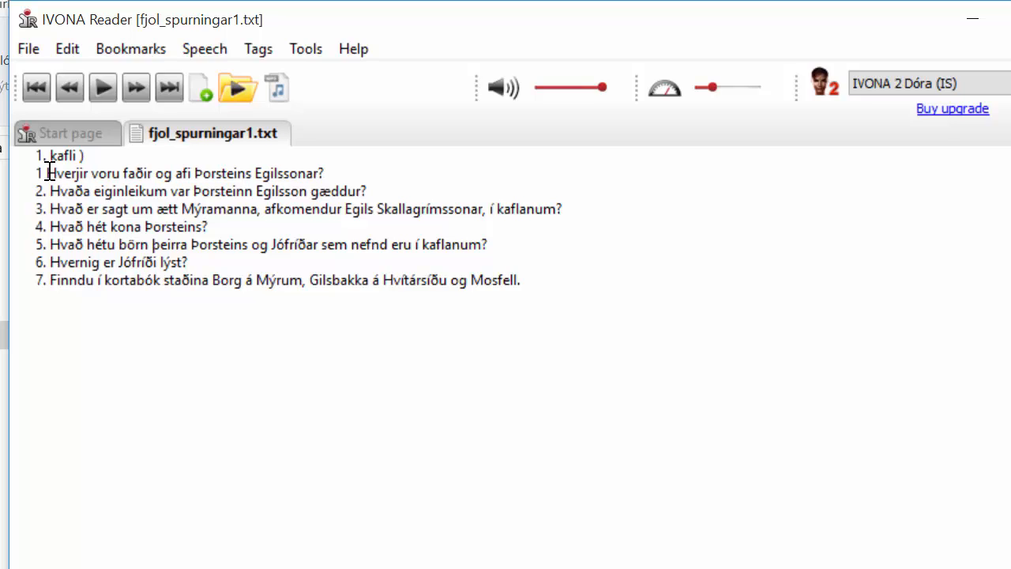
pyautogui.write(')')
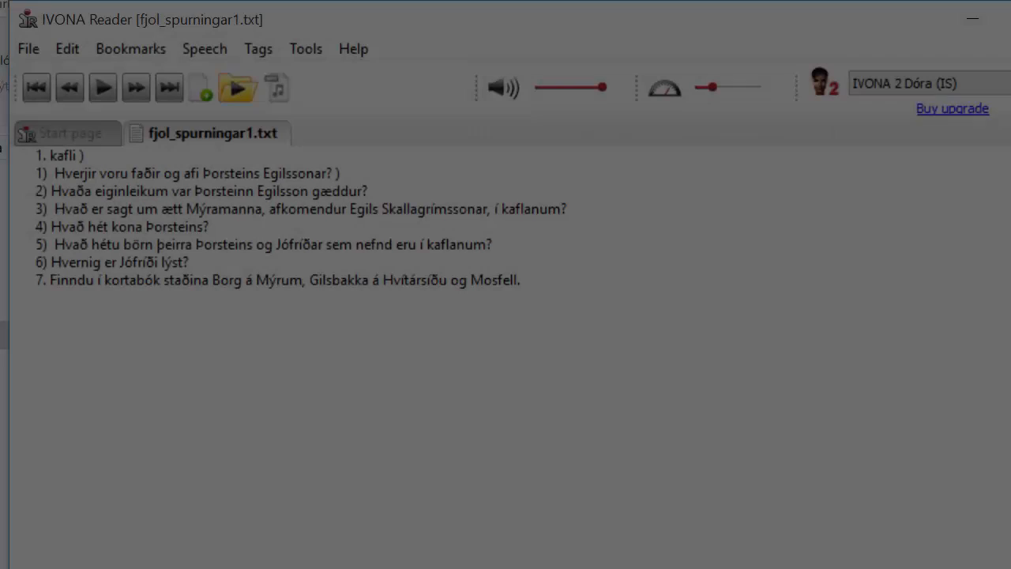
pyautogui.click(48, 279)
pyautogui.press('BackSpace')
pyautogui.write(')')
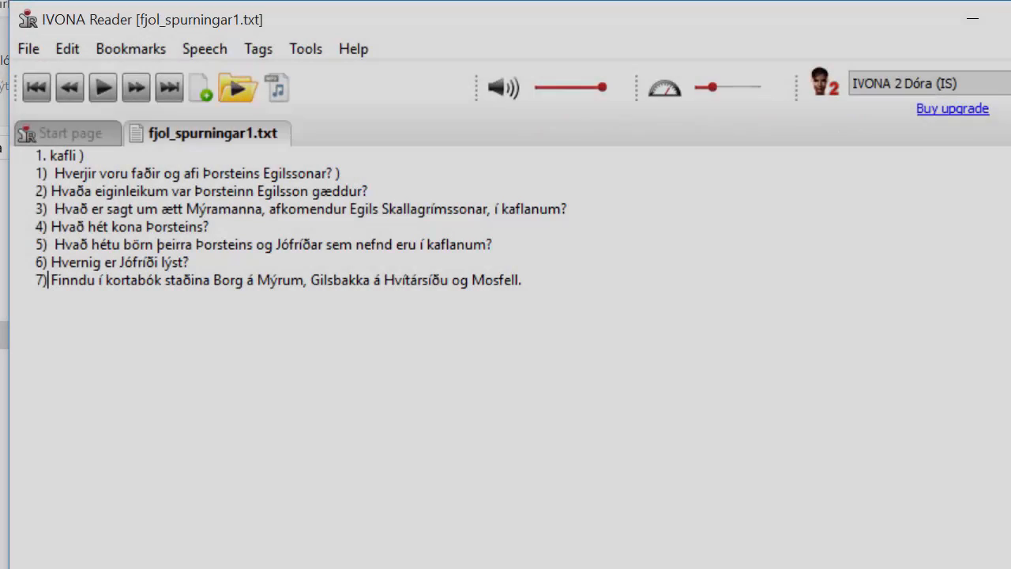
pyautogui.click(346, 175)
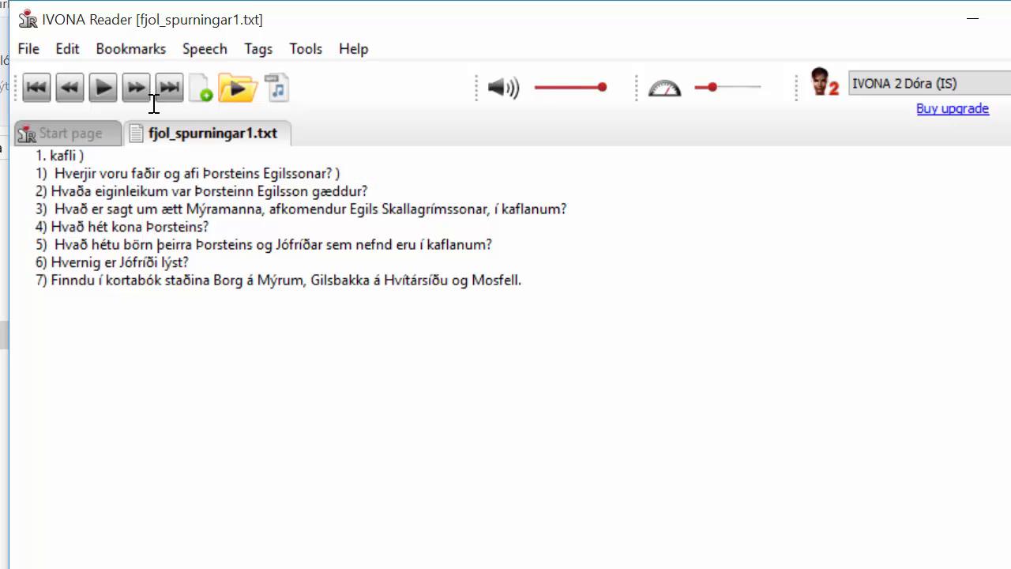
pyautogui.press('BackSpace')
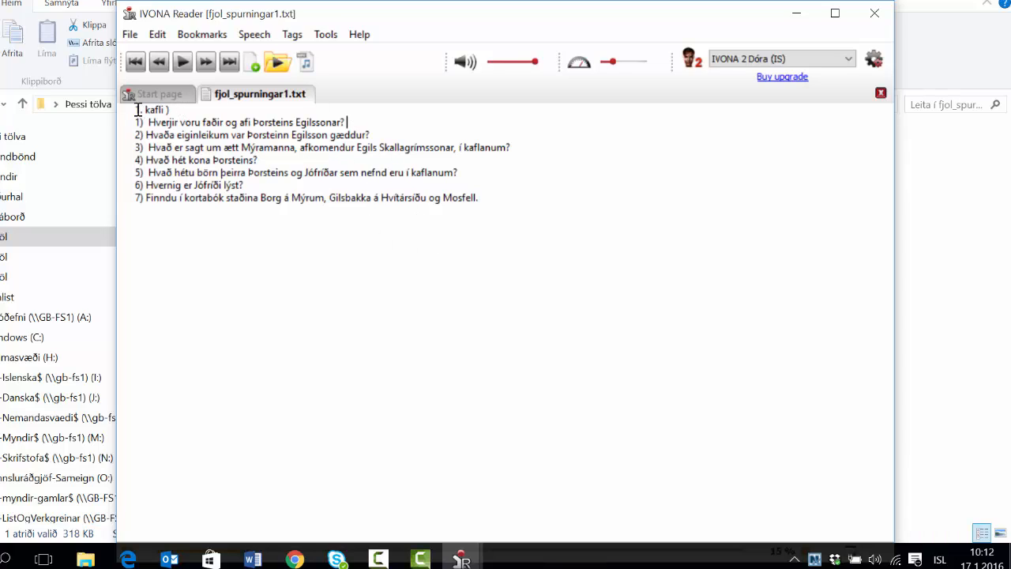
# - Have the whole text of fjol_spurningar1.txt read aloud, from the chapter heading through question 7
pyautogui.moveTo(137, 110); pyautogui.dragTo(495, 193)
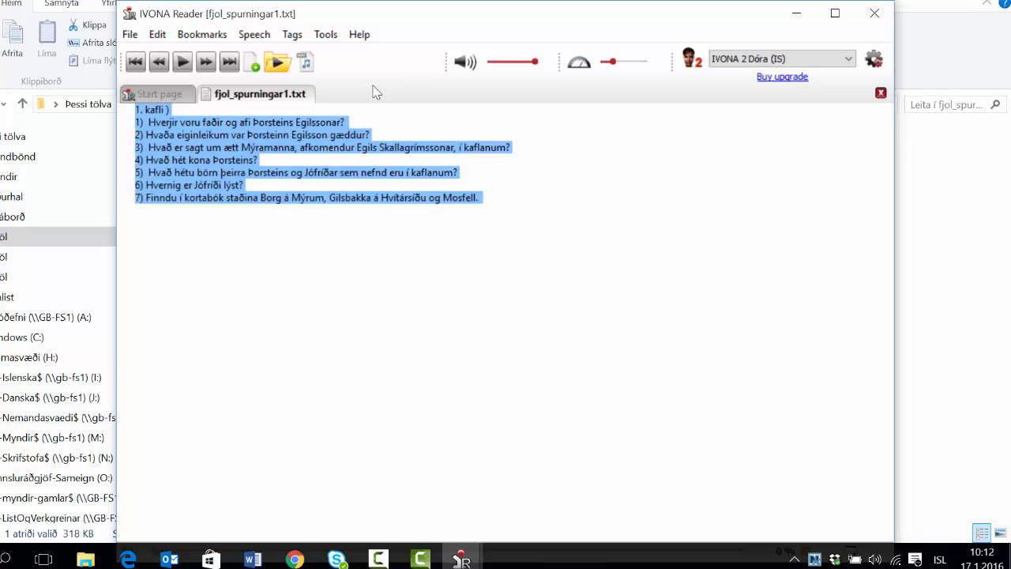
pyautogui.click(185, 67)
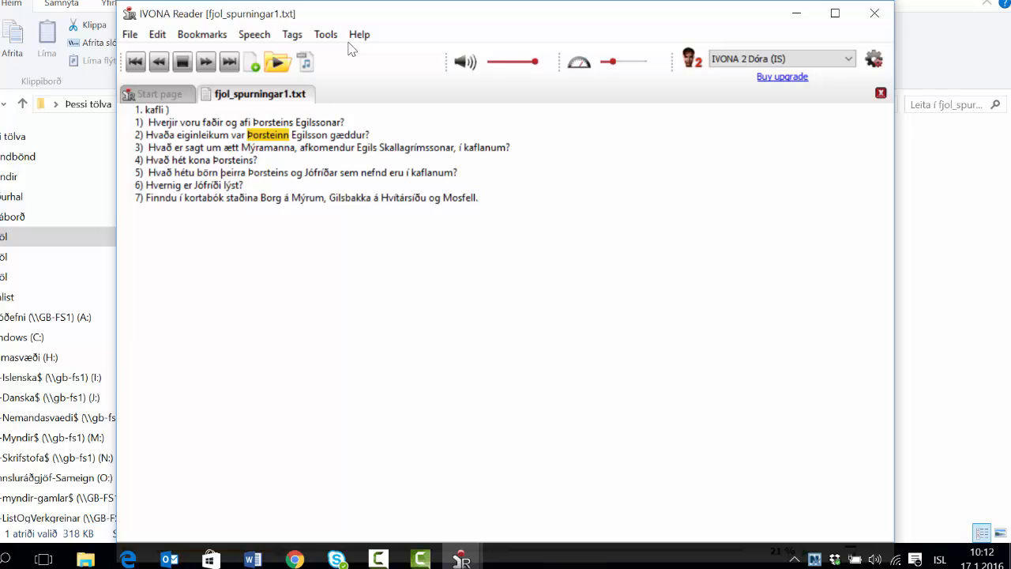
# - Insert a blank line after each of questions 1 to 6 so that every question stands as its own paragraph
pyautogui.click(357, 125)
pyautogui.press('Return')
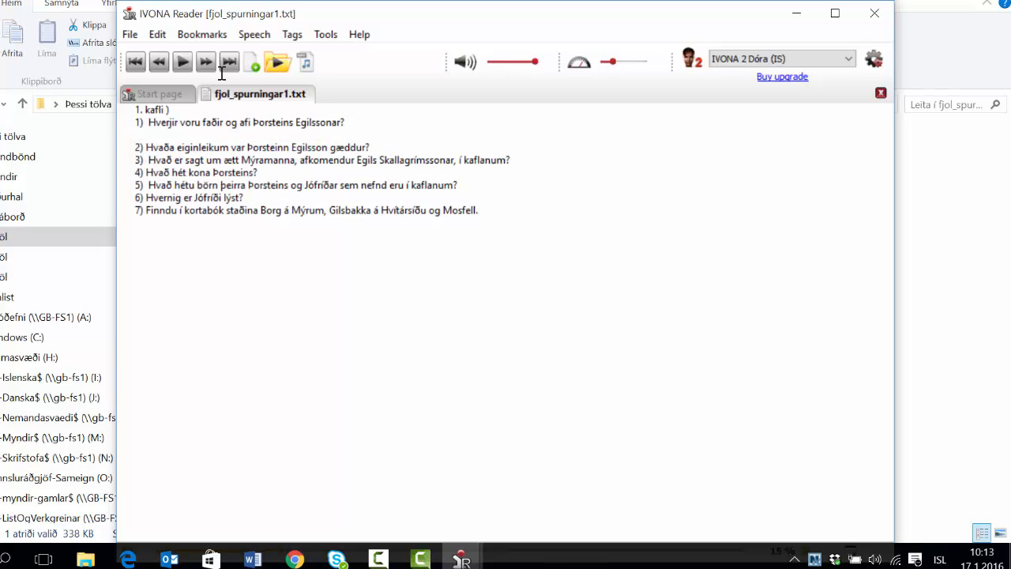
pyautogui.click(387, 149)
pyautogui.press('Return')
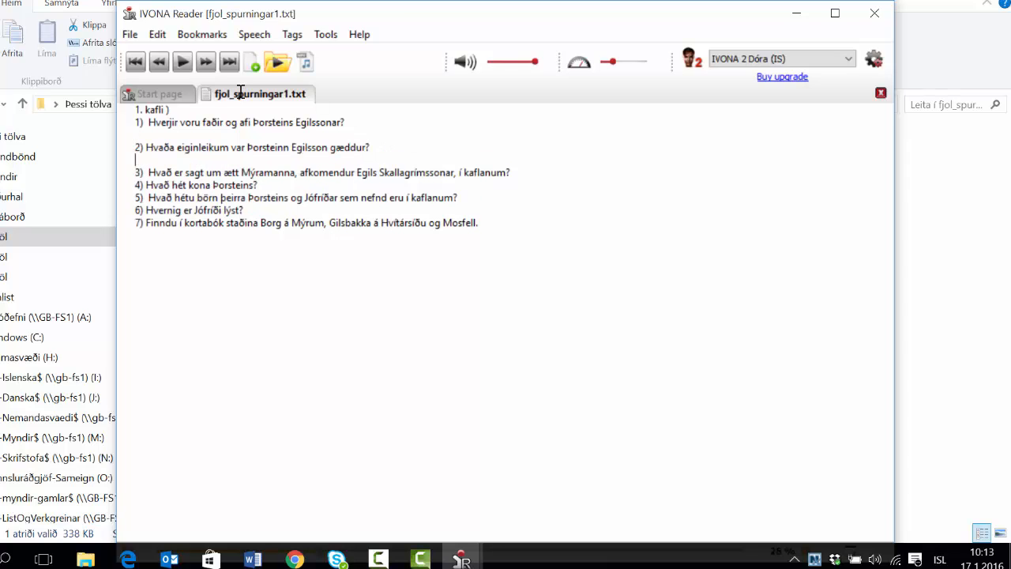
pyautogui.click(518, 173)
pyautogui.press('Return')
pyautogui.click(273, 199)
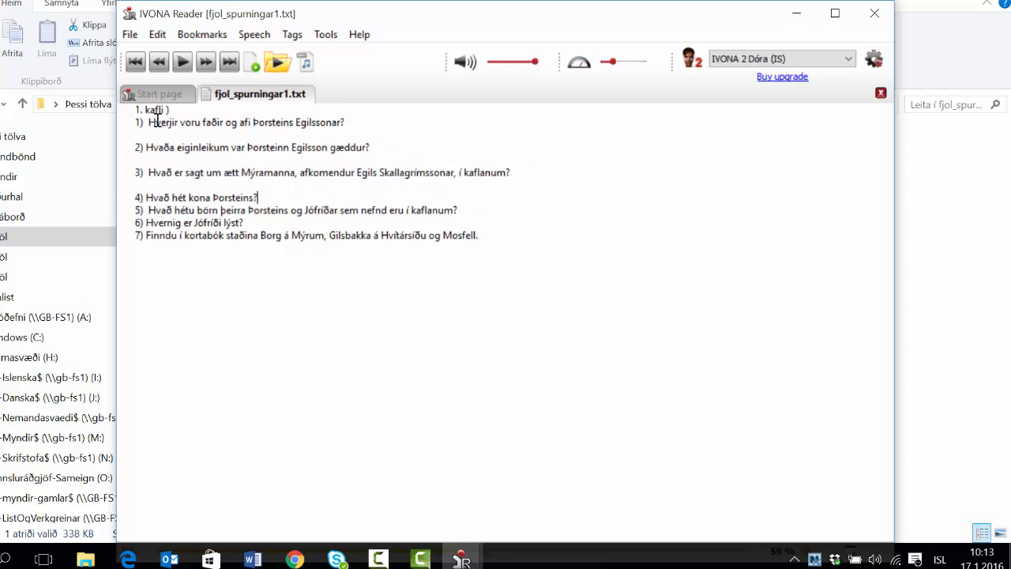
pyautogui.press('Return')
pyautogui.click(469, 222)
pyautogui.press('Return')
pyautogui.press('Down')
pyautogui.press('End')
pyautogui.press('Return')
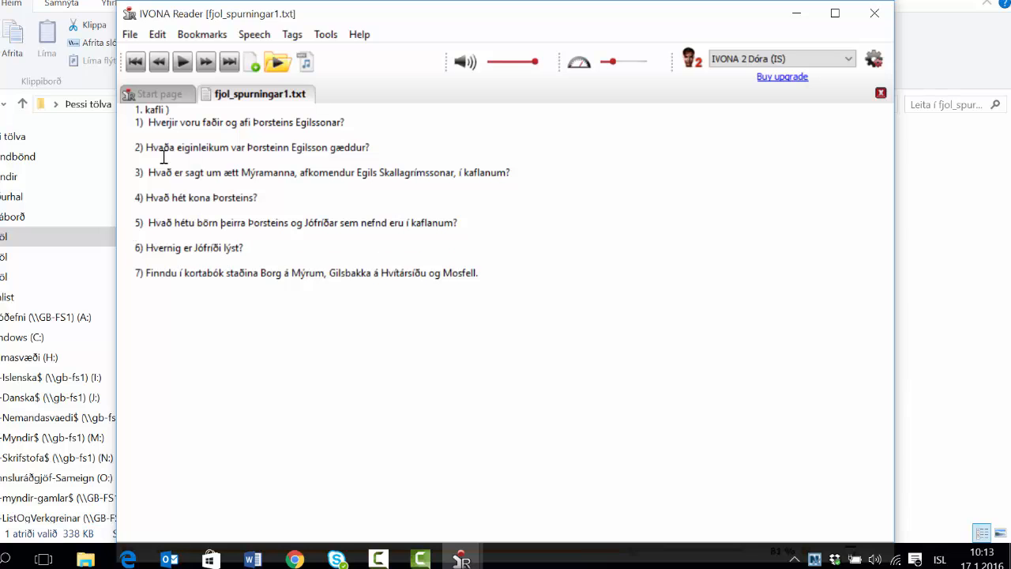
# - Export fjol_spurningar1.txt as speech again, to mp3 files divided by paragraph, and open the recording fjol_spurningar1.txt_0001 for playback
pyautogui.click(303, 66)
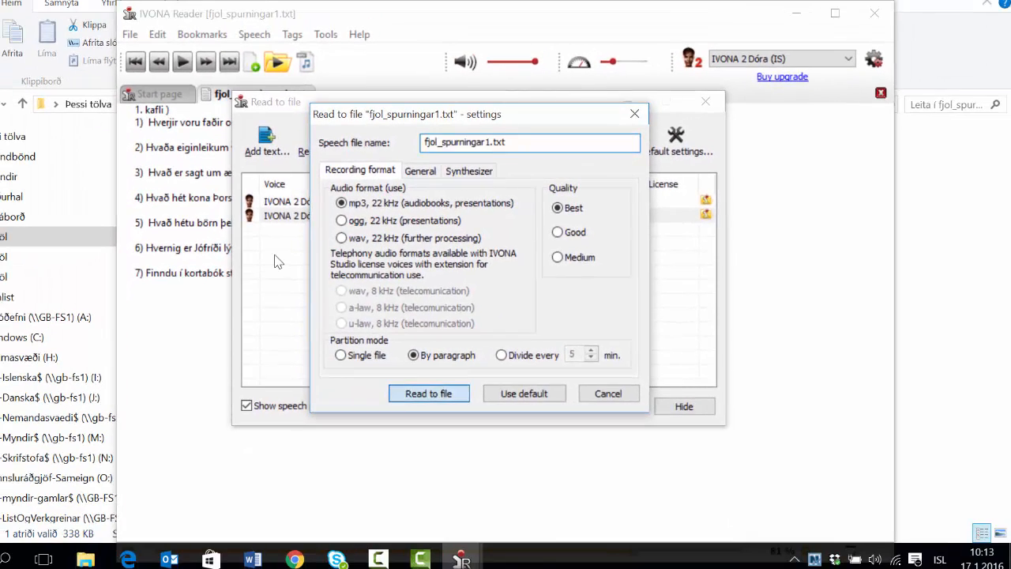
pyautogui.click(449, 417)
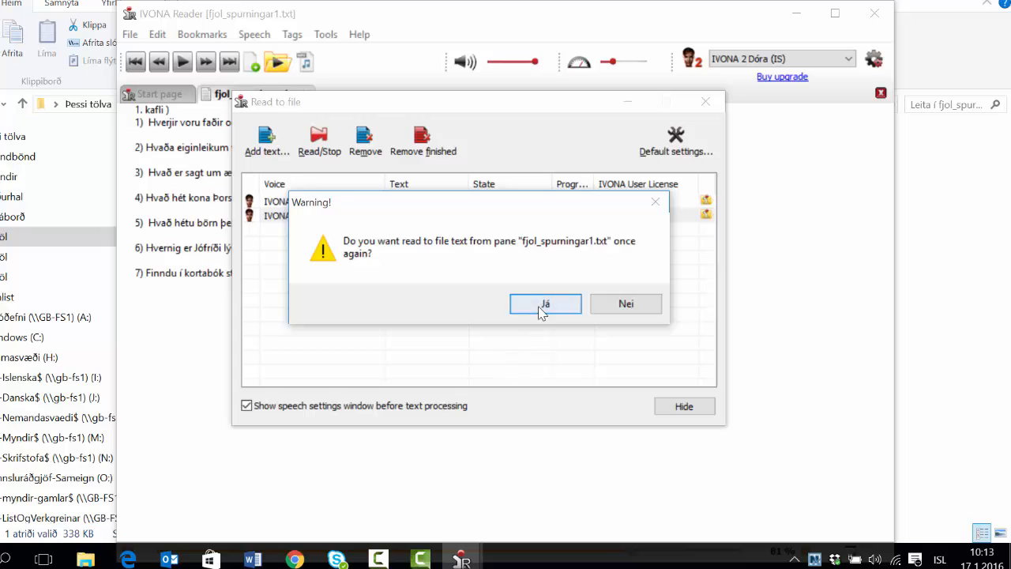
pyautogui.click(563, 312)
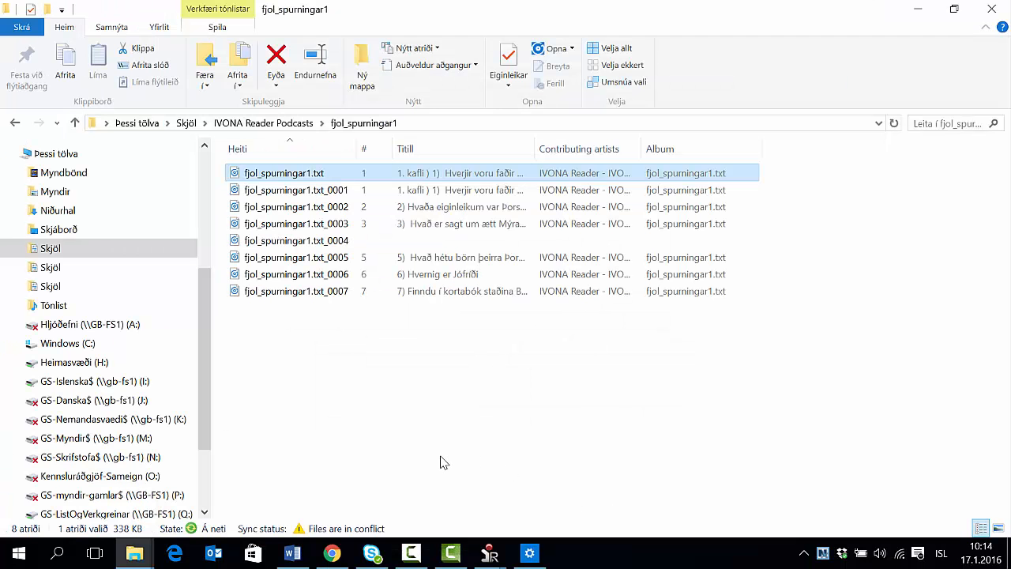
pyautogui.doubleClick(321, 192)
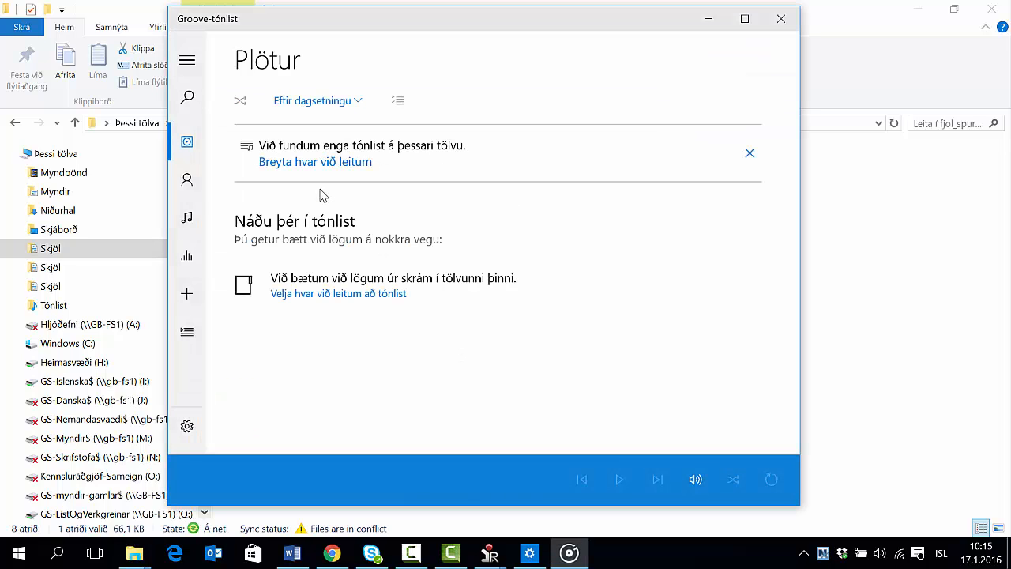